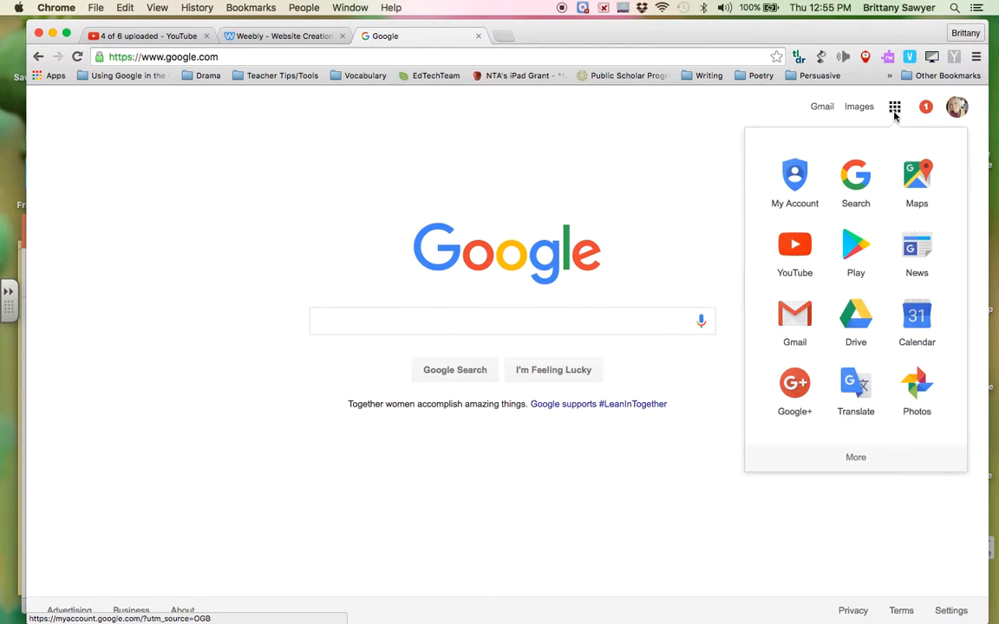
# Open the ELA Classroom folder in Google Drive.
pyautogui.click(39, 76)
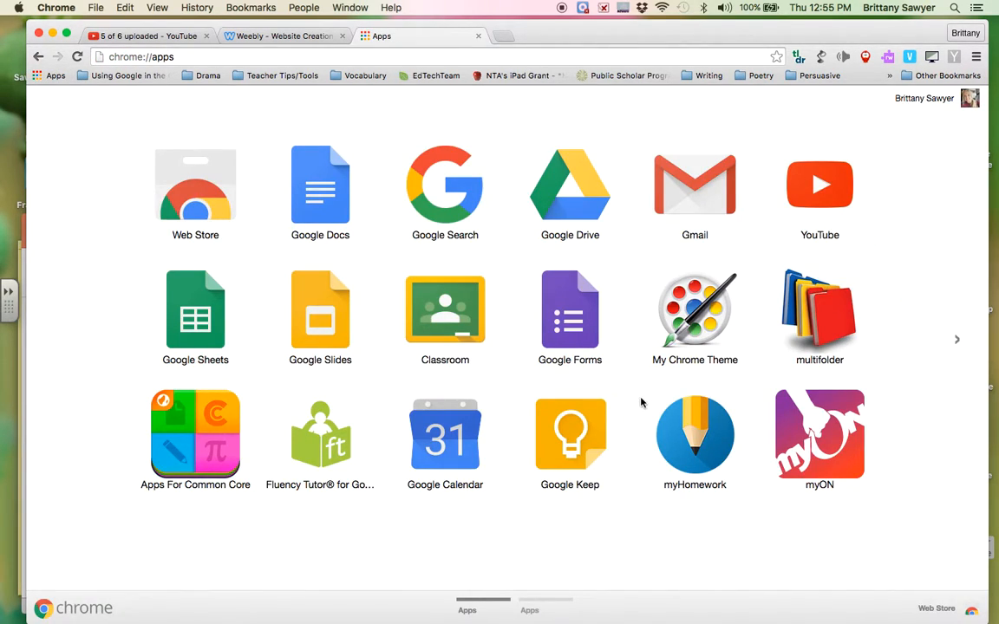
pyautogui.click(581, 184)
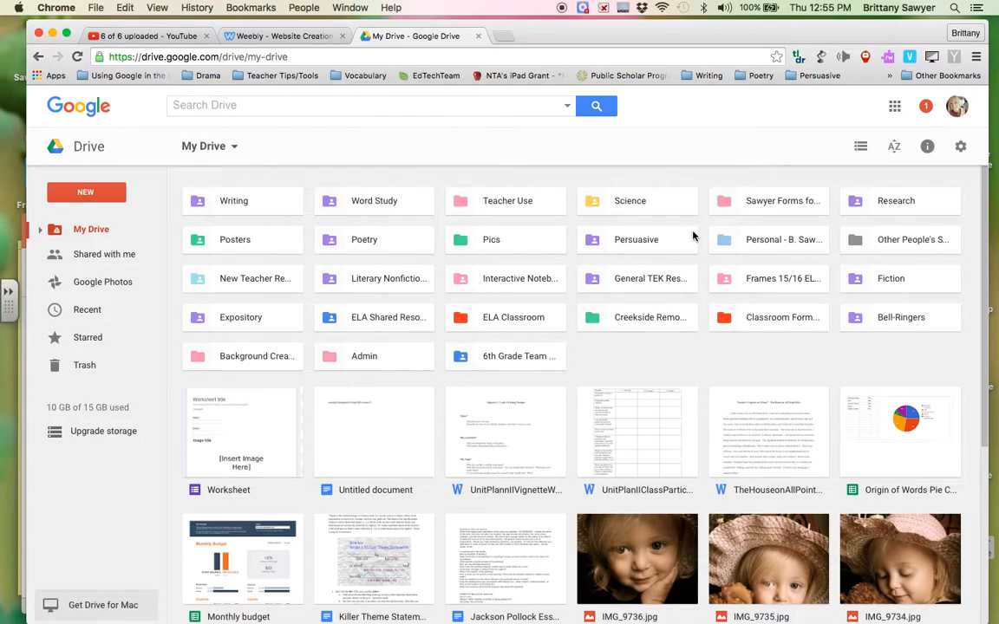
pyautogui.doubleClick(507, 316)
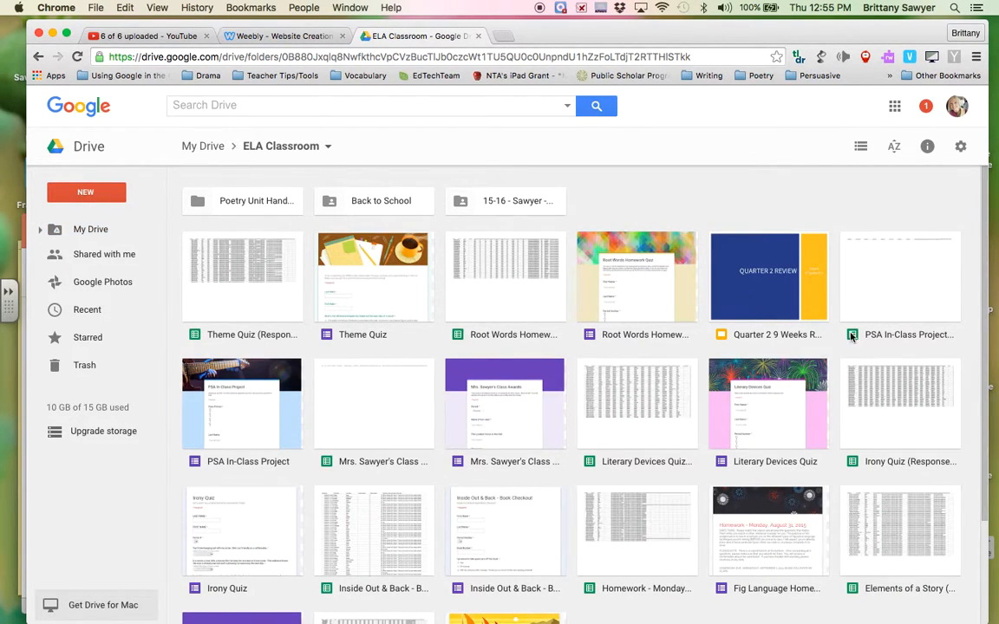
# Open the Elements of a Story form from the ELA Classroom folder and look over its introduction and first questions.
pyautogui.scroll(-1, 983, 217)
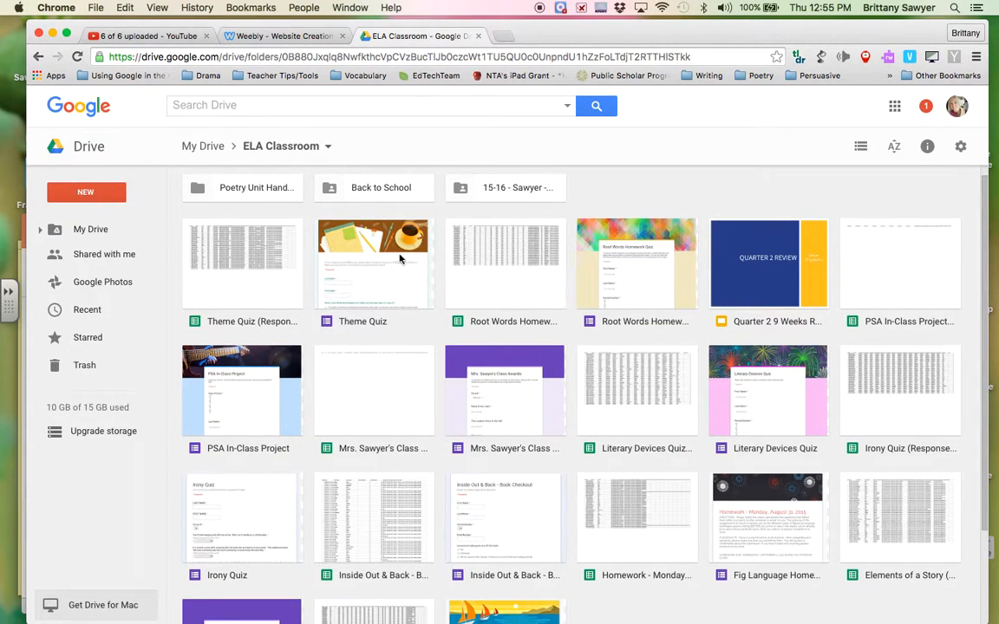
pyautogui.moveTo(978, 312); pyautogui.dragTo(977, 397)
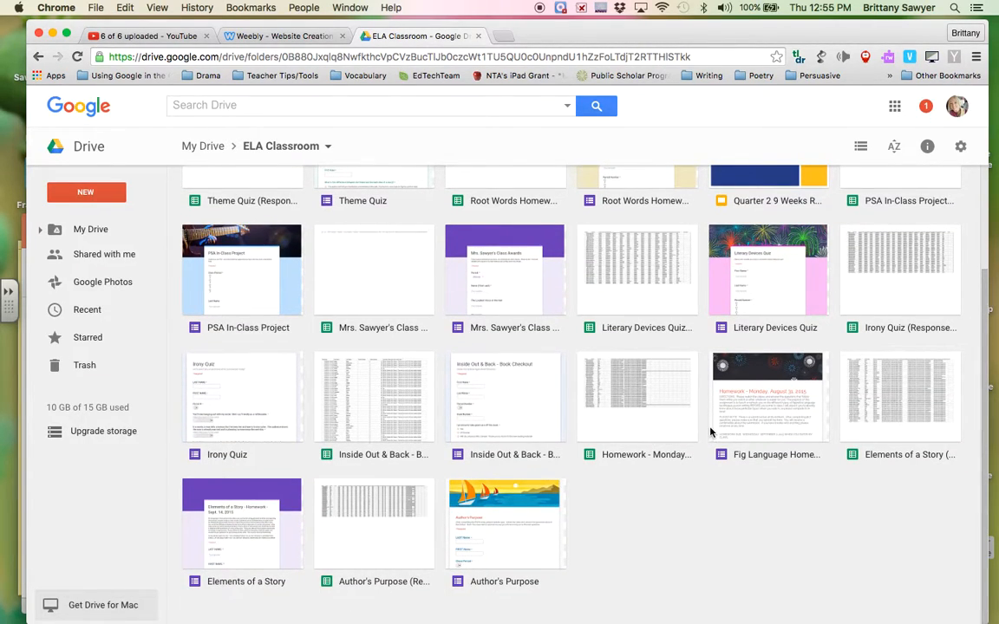
pyautogui.doubleClick(251, 524)
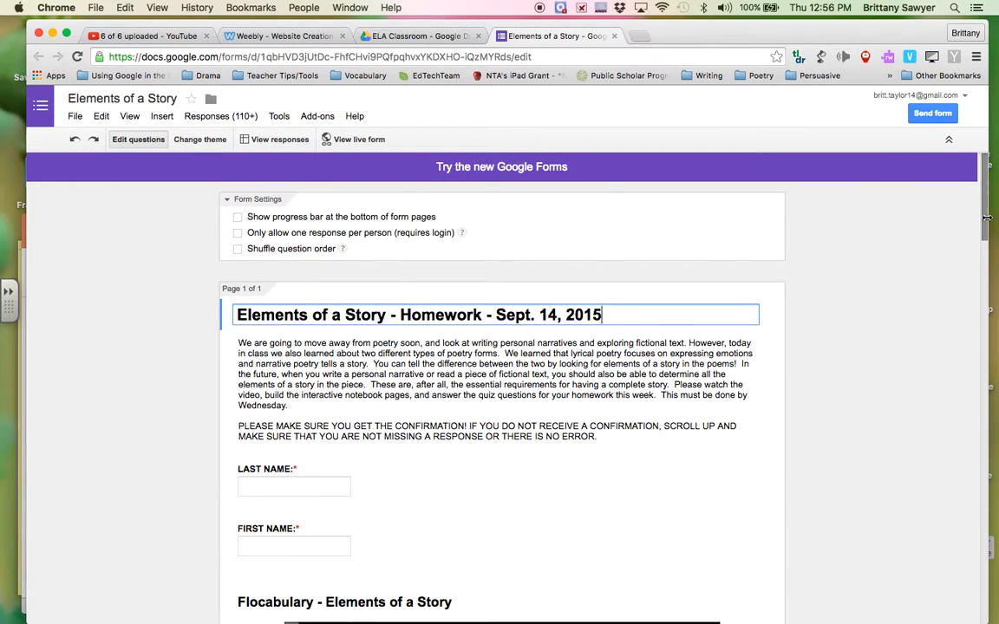
pyautogui.moveTo(983, 158); pyautogui.dragTo(974, 242)
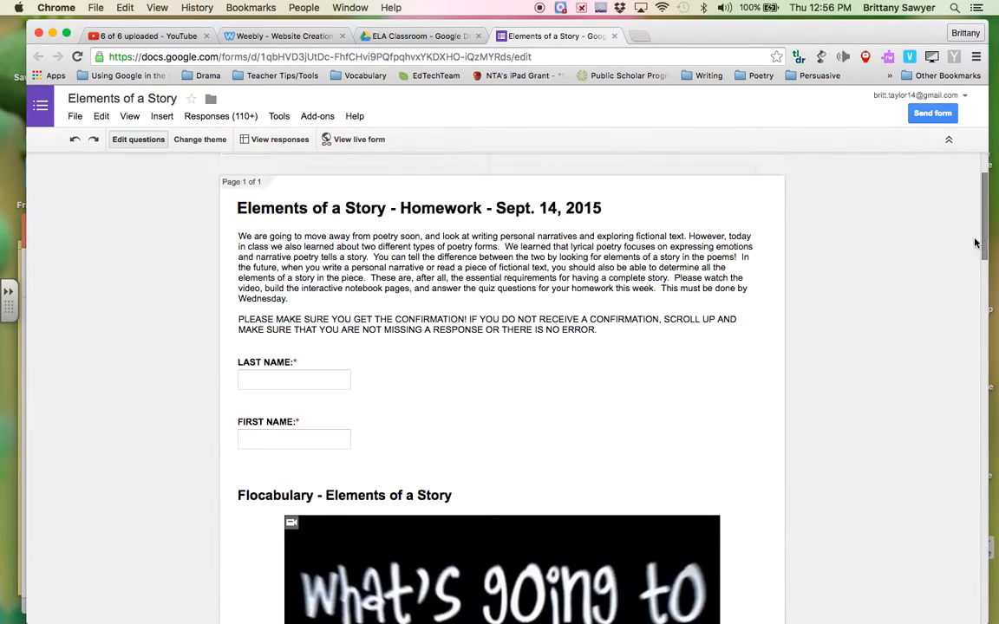
# Open the form's responses spreadsheet and start regrading the assignment with Flubaroo, agreeing to replace the existing grades.
pyautogui.click(281, 142)
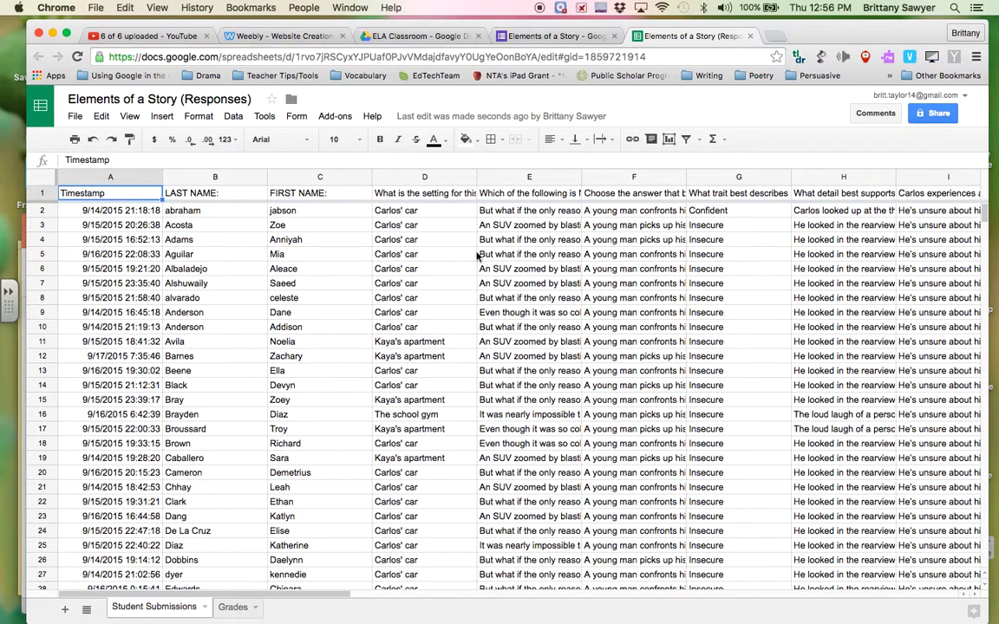
pyautogui.click(344, 117)
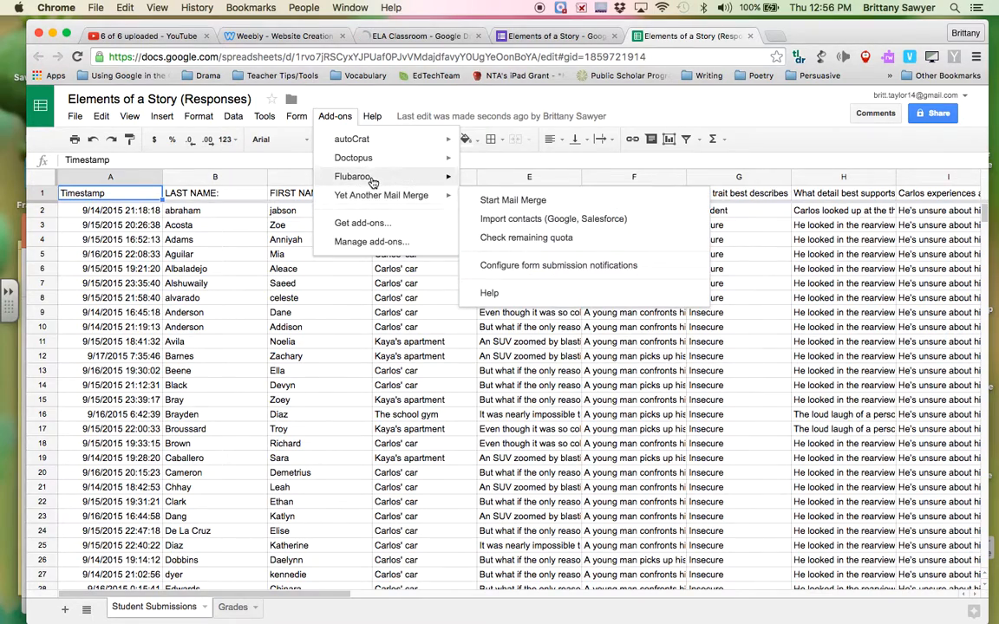
pyautogui.moveTo(371, 177)
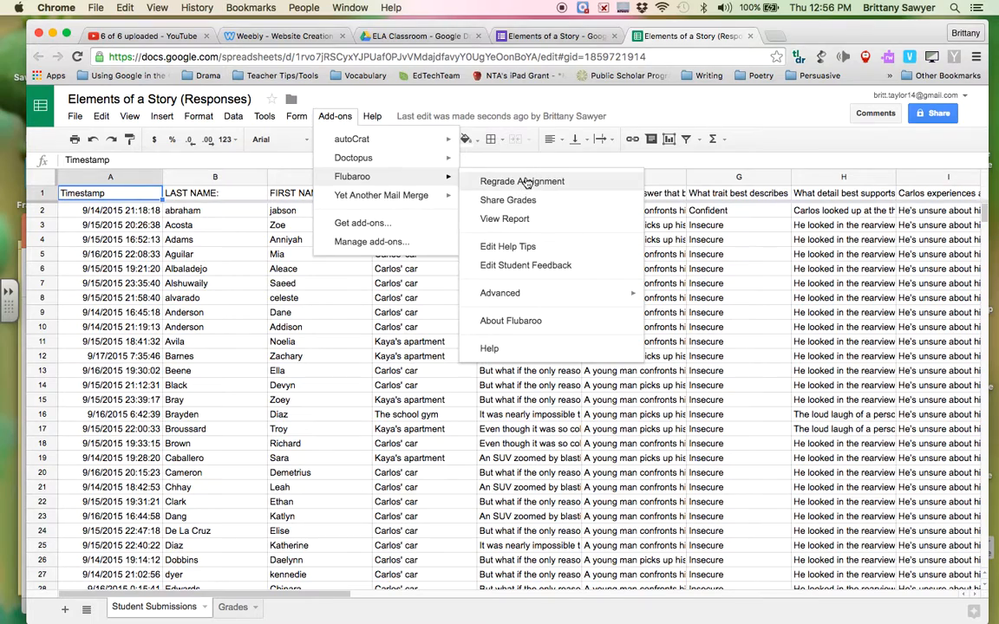
pyautogui.click(525, 182)
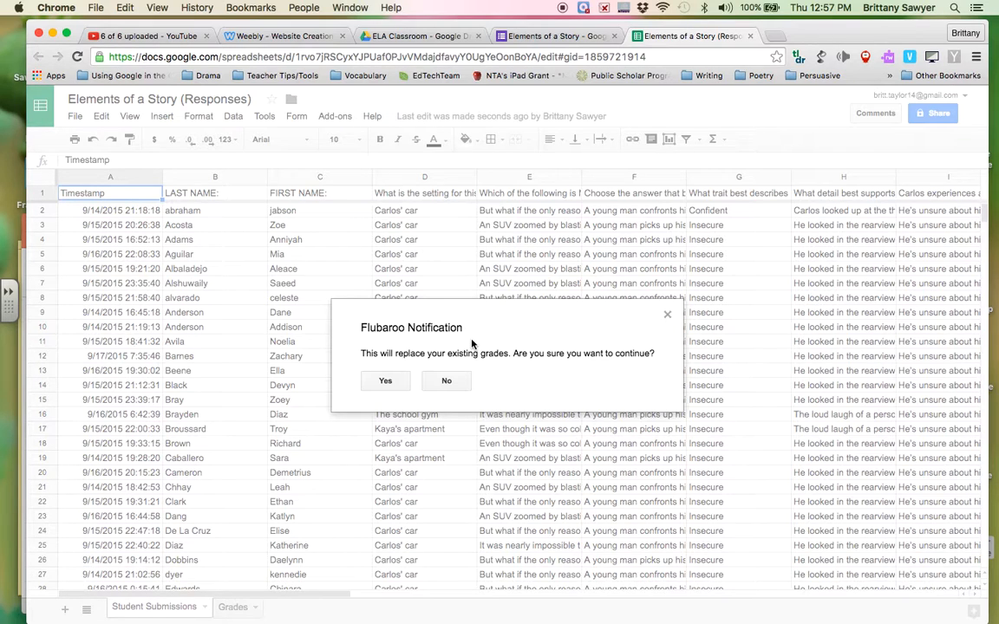
pyautogui.click(384, 382)
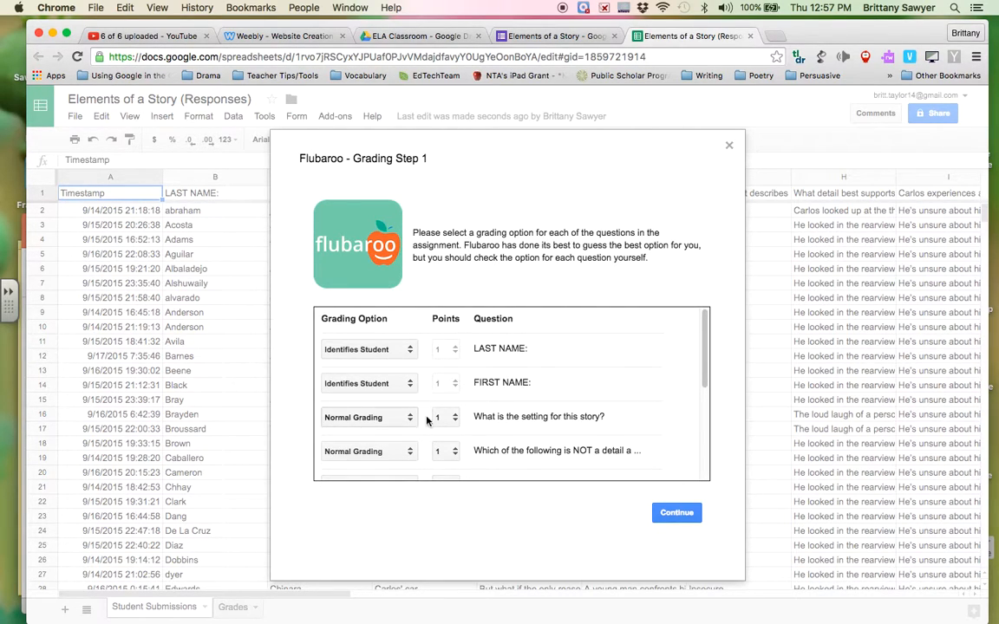
# Review the grading option and points for each question and accept Normal Grading at 1 point for the story questions.
pyautogui.rightClick(704, 381)
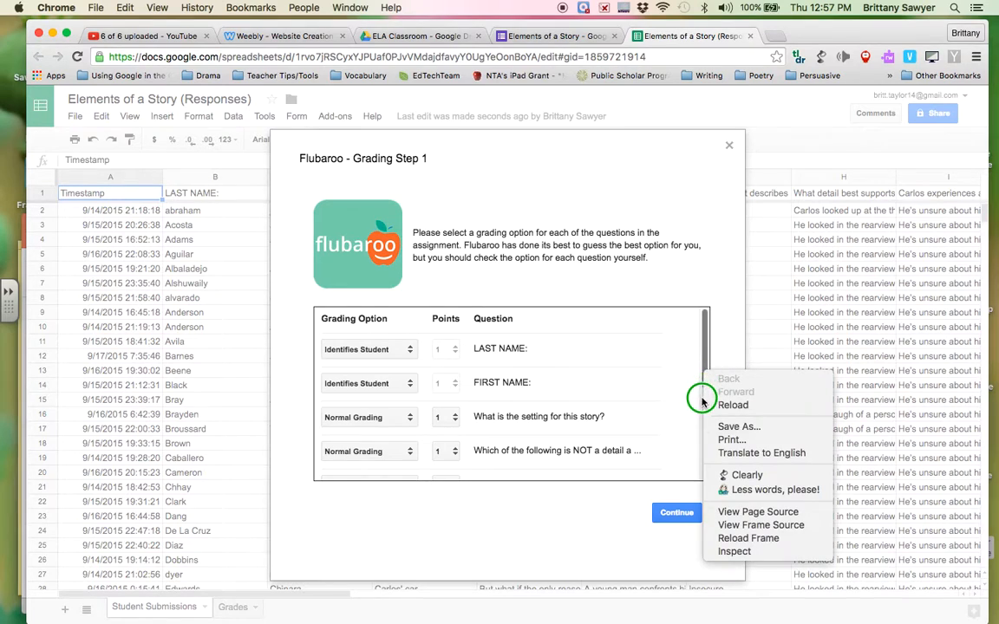
pyautogui.click(702, 339)
pyautogui.moveTo(702, 339); pyautogui.dragTo(704, 402)
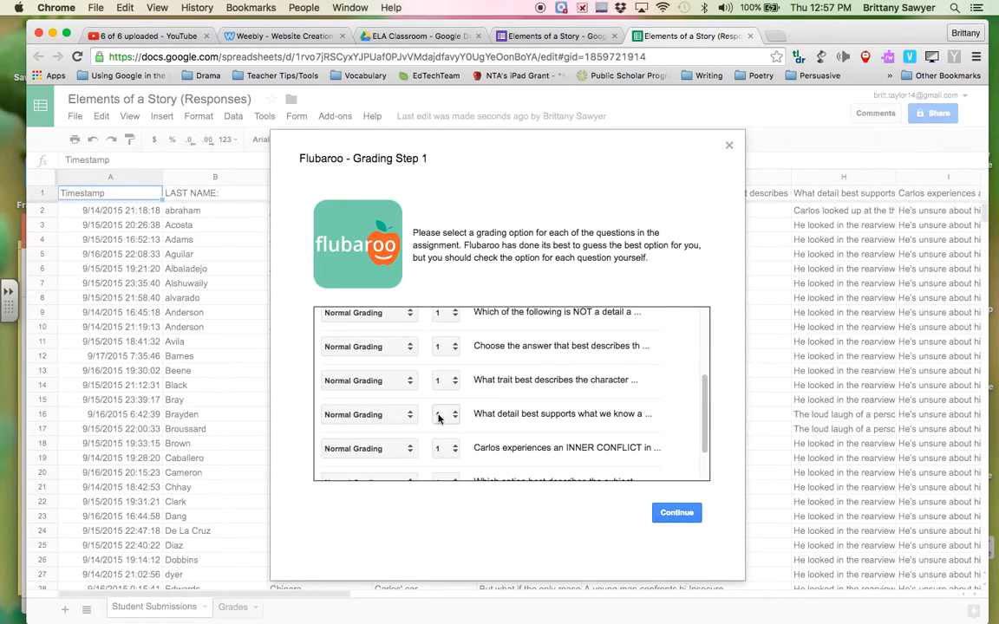
pyautogui.click(676, 512)
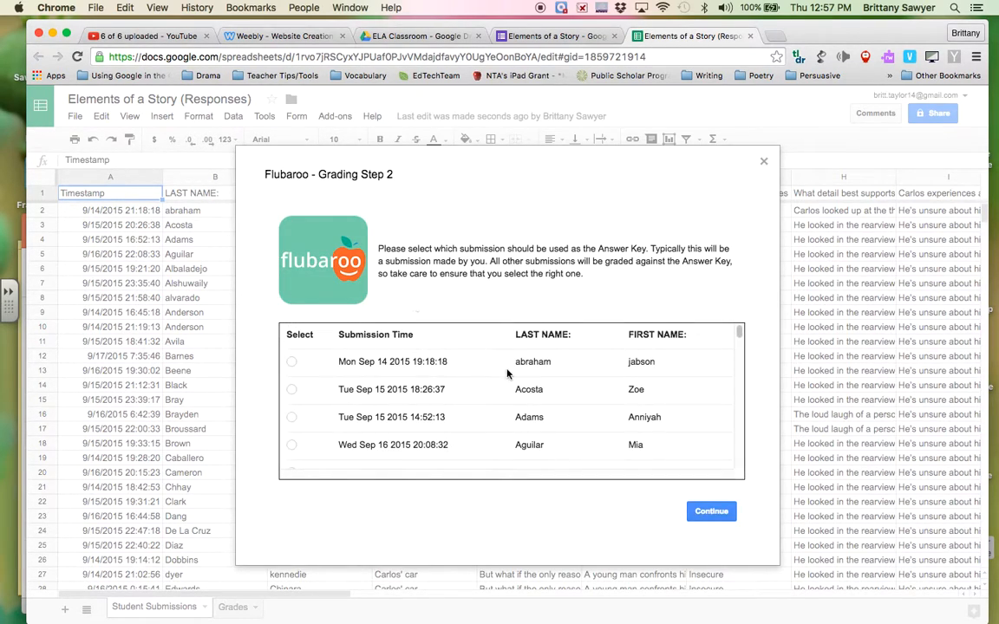
# Grade all submissions against the one with last name Key and first name Answer, and dismiss the completion notice.
pyautogui.moveTo(740, 332); pyautogui.dragTo(738, 379)
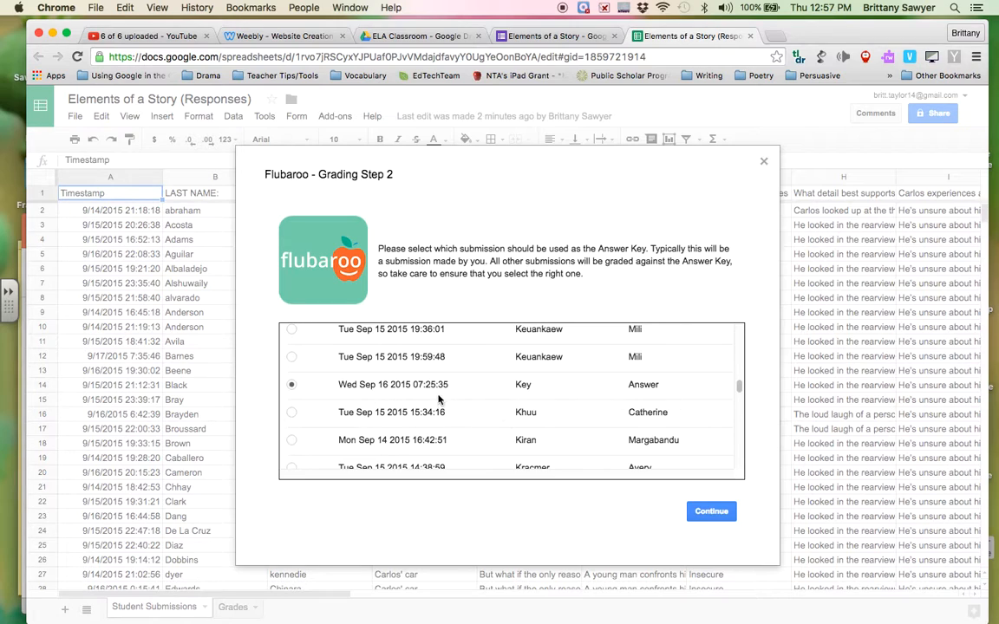
pyautogui.click(712, 513)
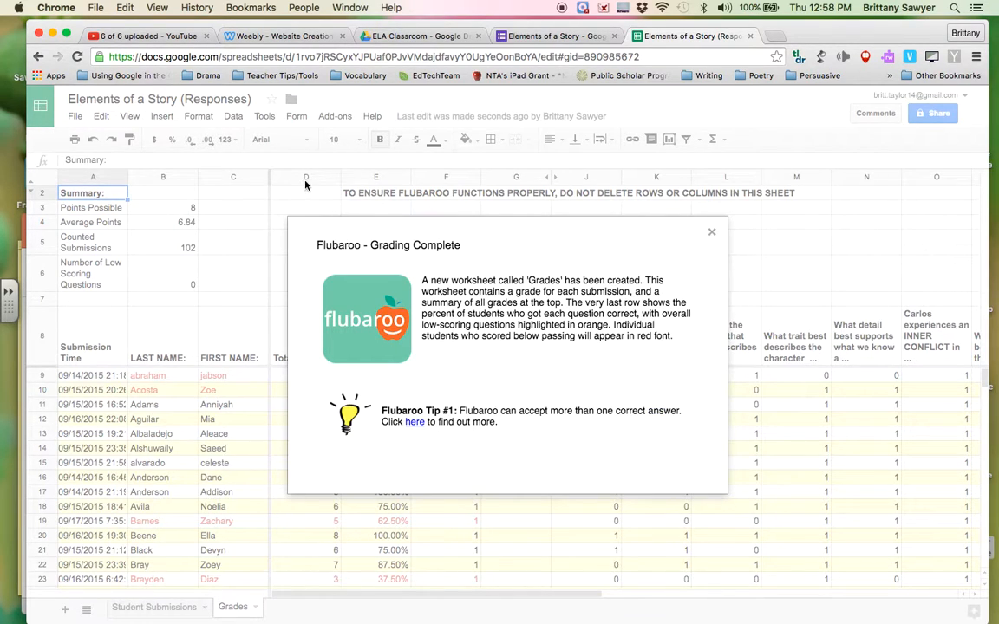
pyautogui.click(712, 233)
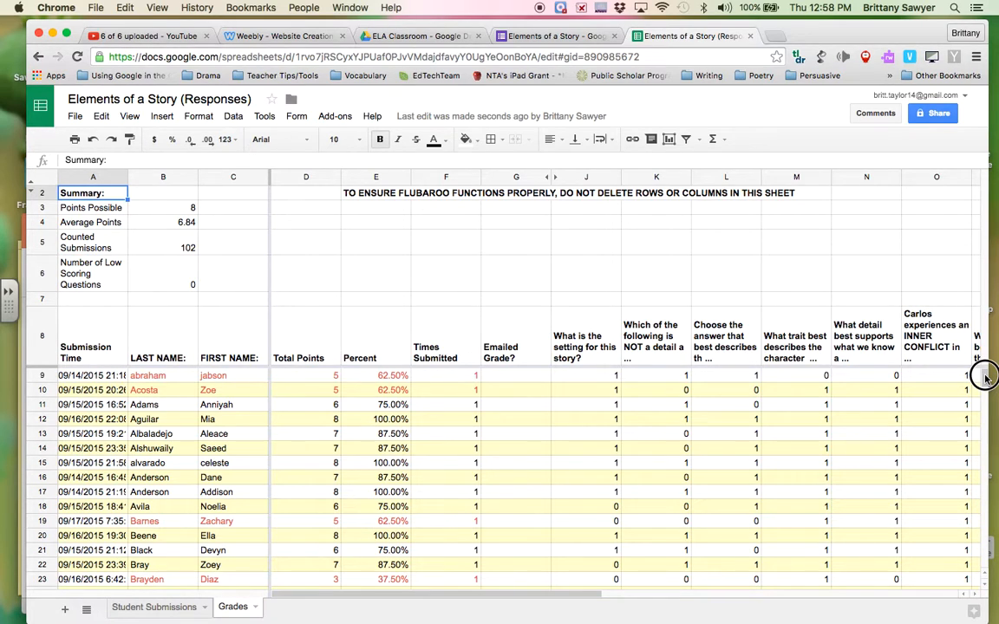
# Examine the Grades sheet's student scores and the percentage correct for every question in the last row.
pyautogui.scroll(-5, 985, 379)
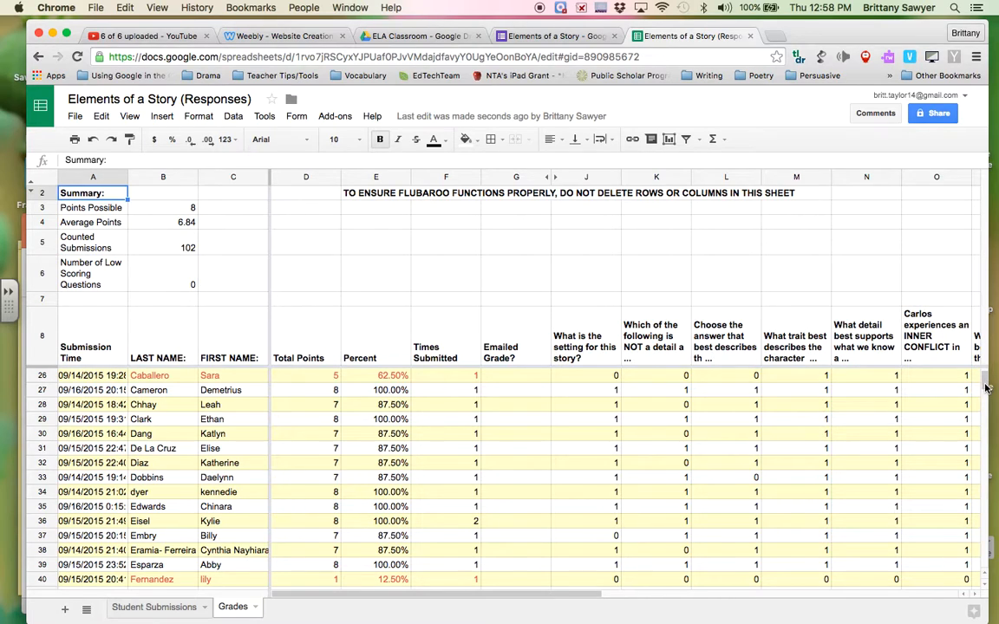
pyautogui.scroll(5, 985, 381)
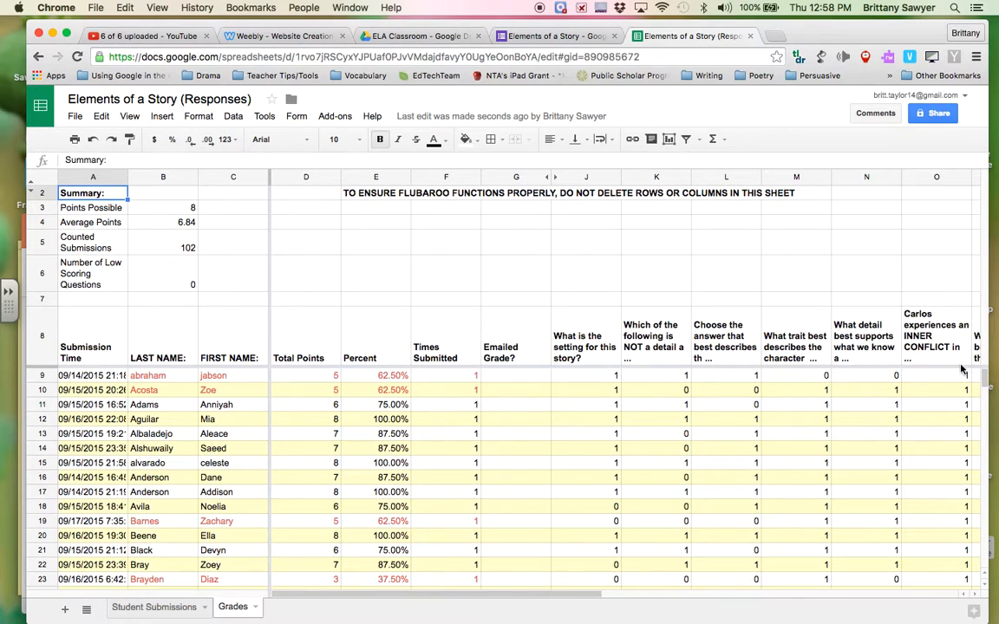
pyautogui.click(985, 383)
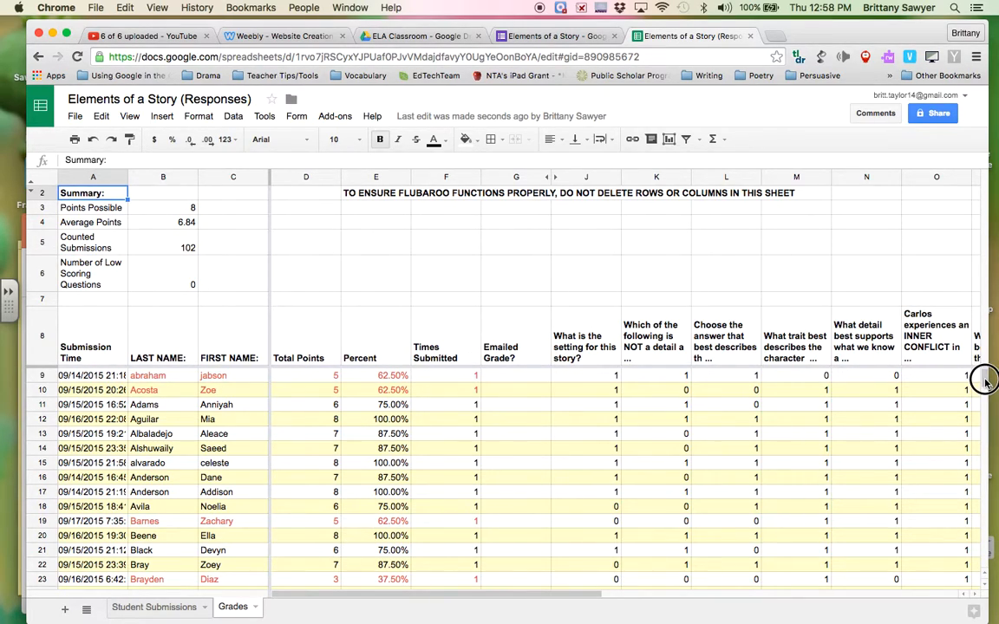
pyautogui.moveTo(985, 382)
pyautogui.mouseDown()
pyautogui.moveTo(983, 413)
pyautogui.moveTo(985, 396)
pyautogui.mouseUp()
pyautogui.press('Down')
pyautogui.press('Down')
pyautogui.press('Down')
pyautogui.click(985, 394)
pyautogui.moveTo(985, 395); pyautogui.dragTo(986, 396)
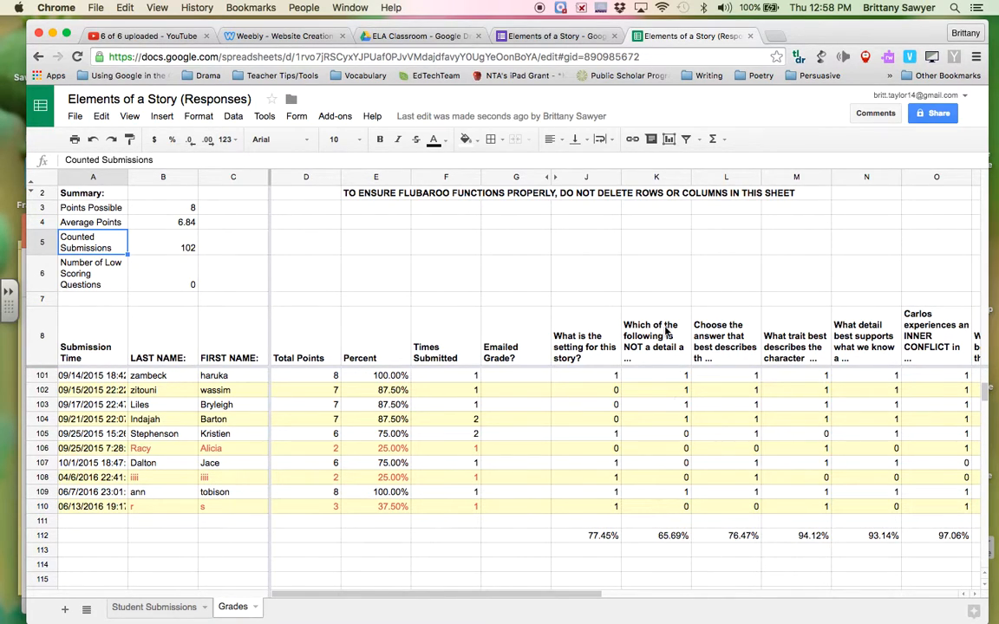
pyautogui.moveTo(590, 597); pyautogui.dragTo(716, 597)
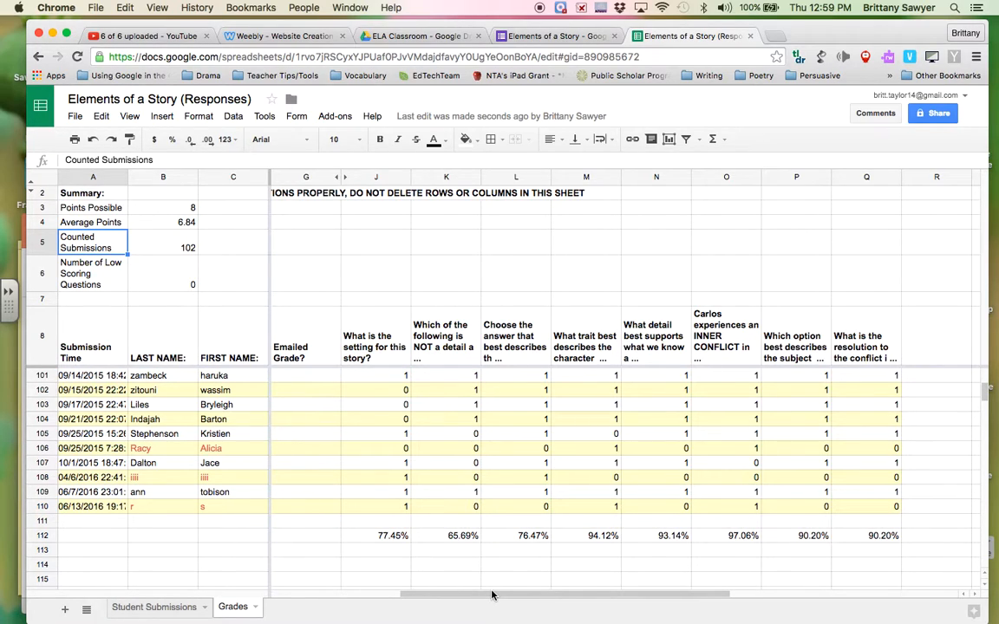
pyautogui.moveTo(491, 594); pyautogui.dragTo(278, 596)
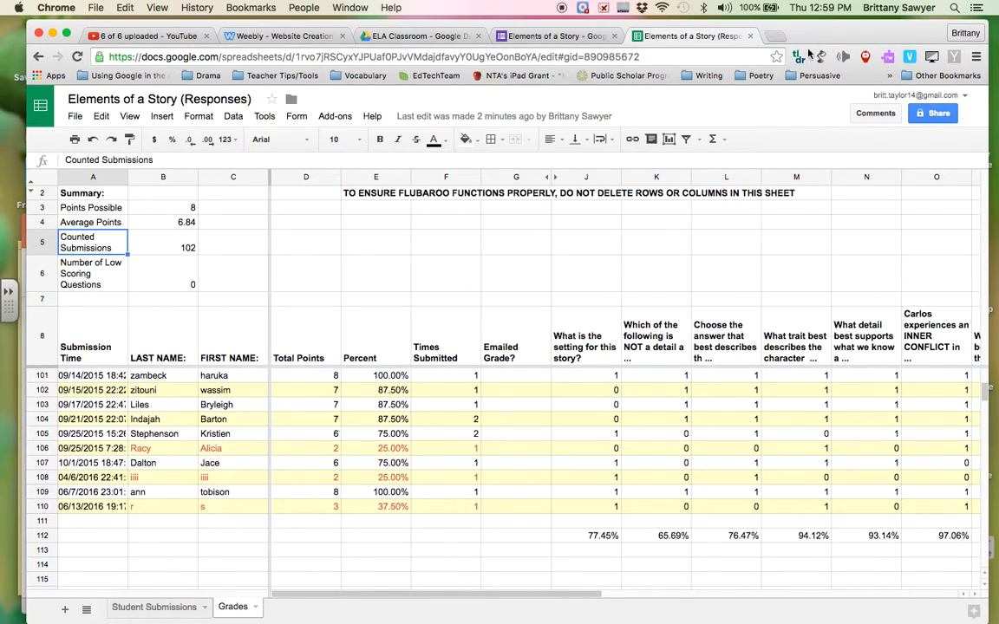
# Search the web for "google add ons" in a new browser tab and open the Chrome Web Store.
pyautogui.click(776, 36)
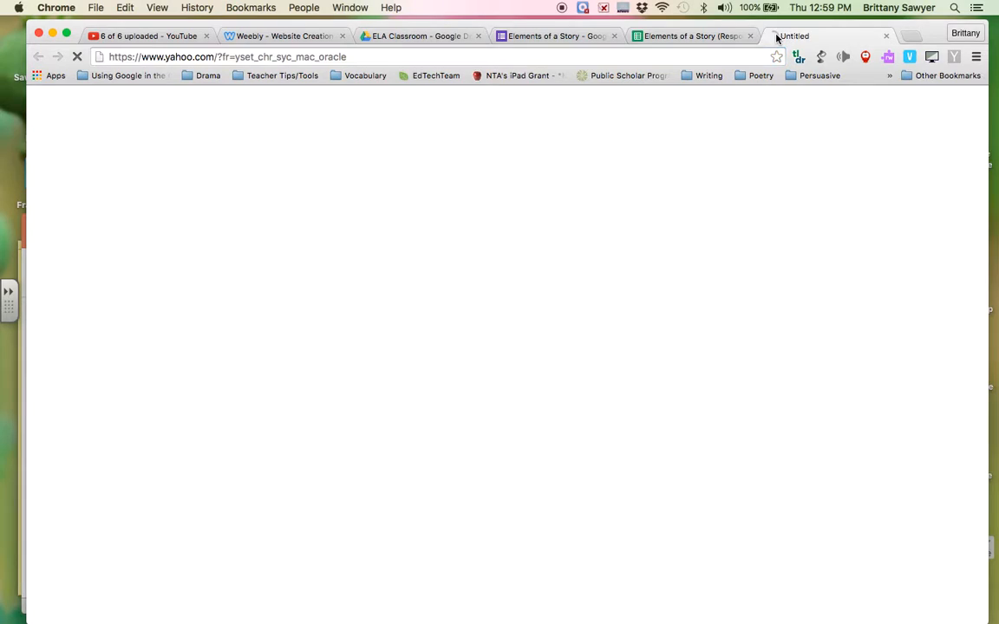
pyautogui.click(459, 56)
pyautogui.write('google add o')
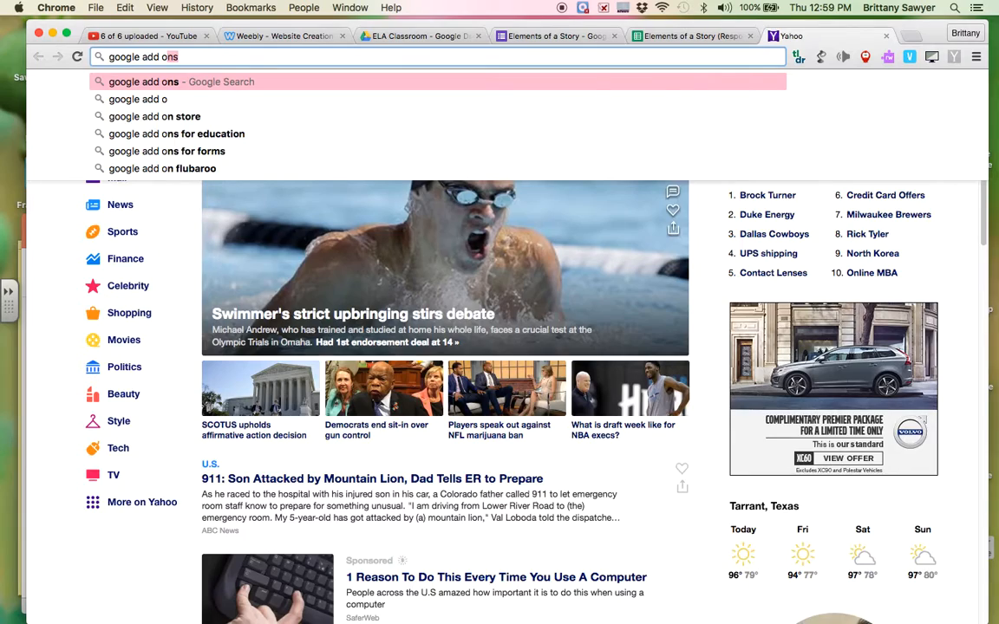
pyautogui.press('Return')
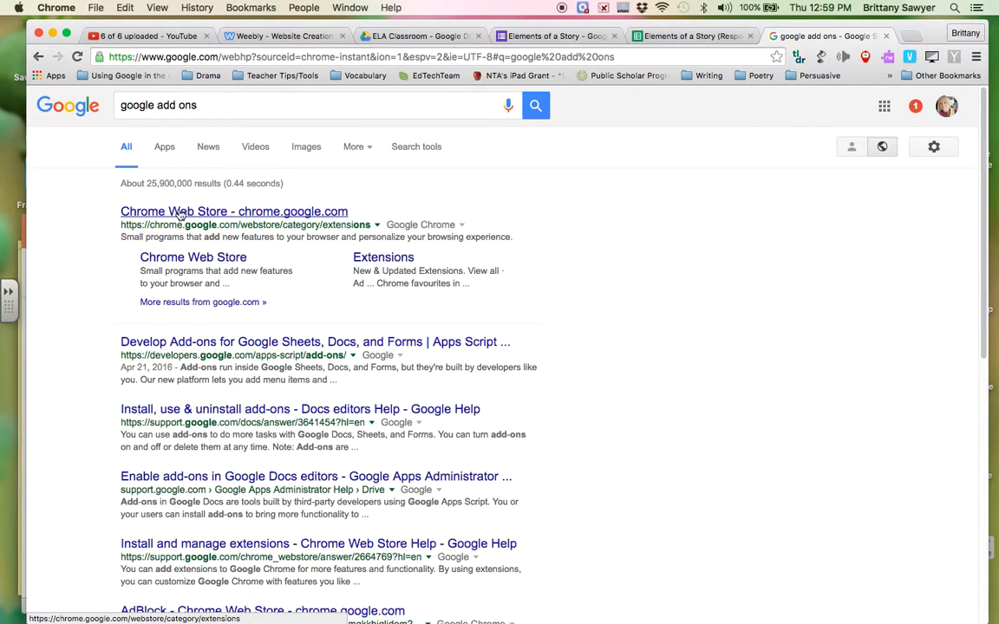
pyautogui.click(180, 214)
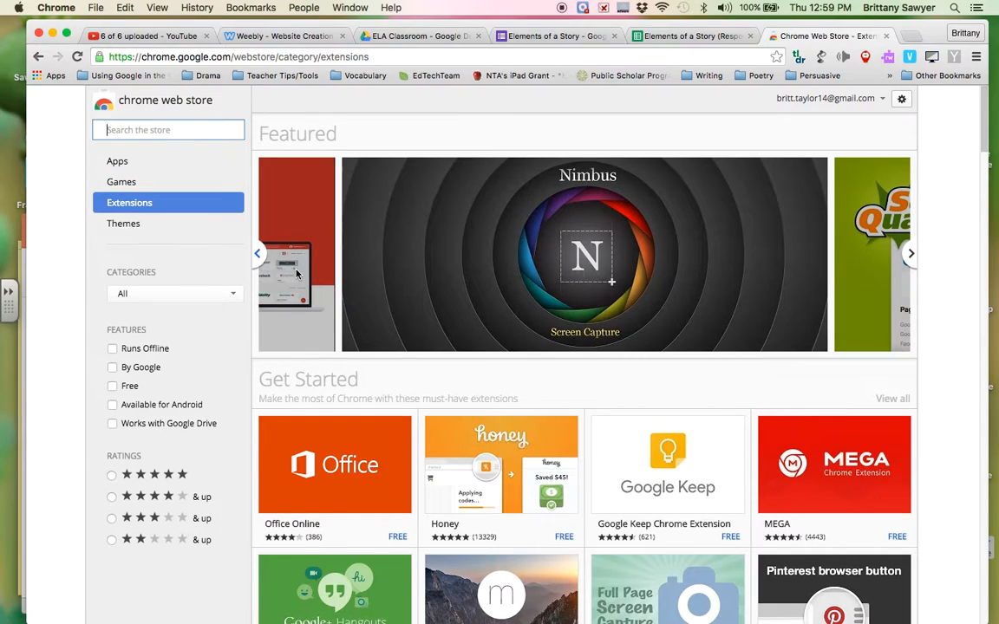
# Search the Chrome Web Store for flubaroo, filter the search to Extensions, and clear the search text.
pyautogui.write('flubaroo')
pyautogui.press('Return')
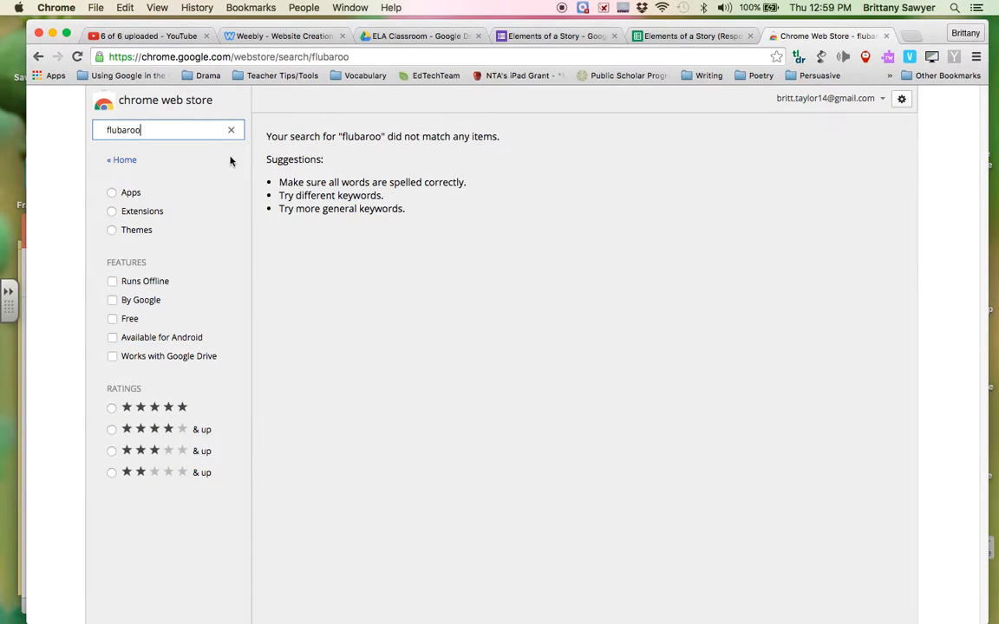
pyautogui.click(111, 192)
pyautogui.click(111, 212)
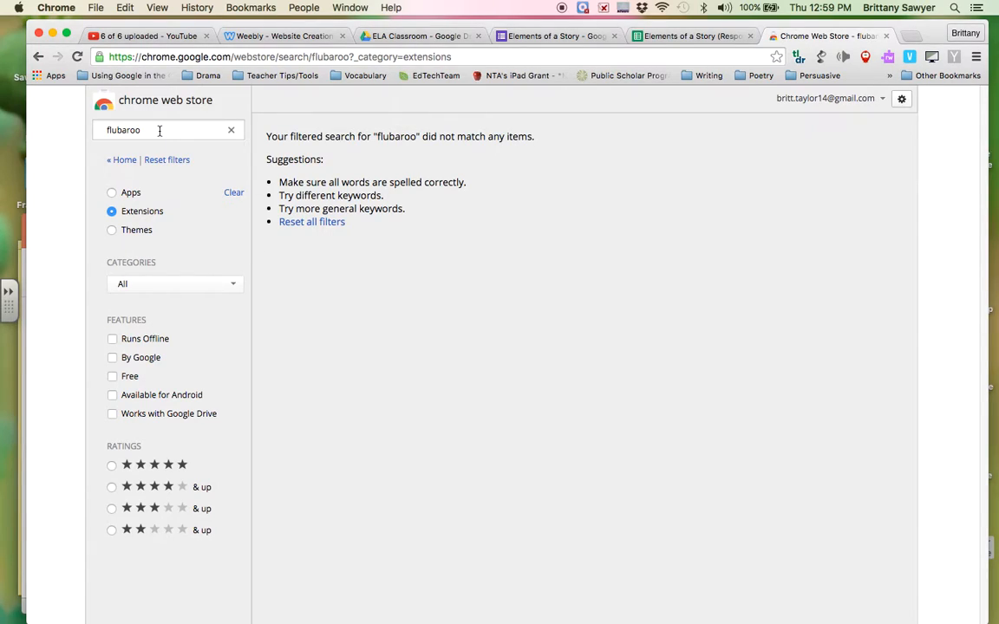
pyautogui.click(232, 133)
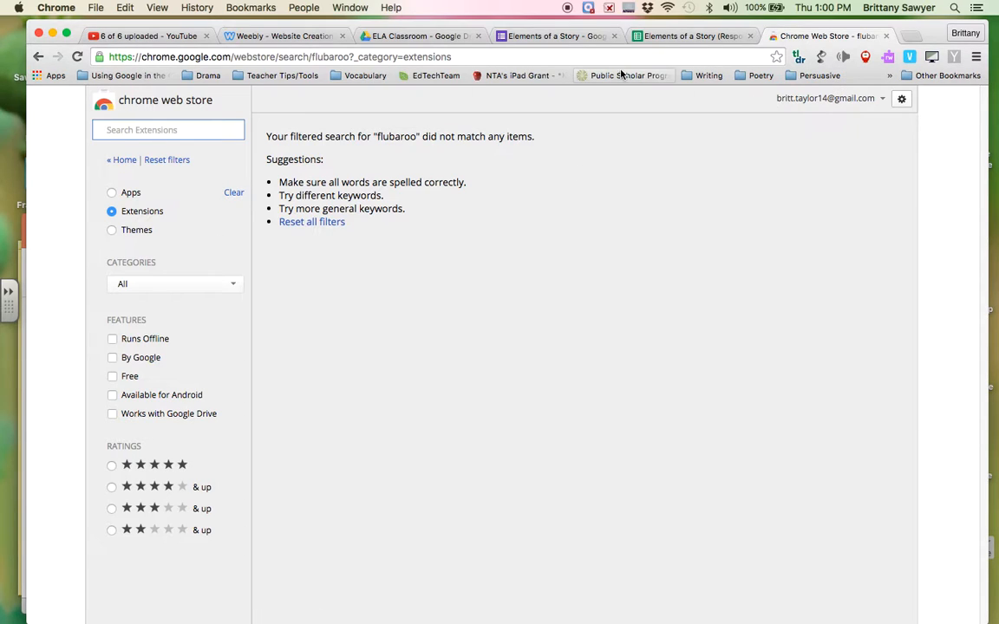
# Check the add-on and response options of the Elements of a Story form and return to the ELA Classroom folder.
pyautogui.click(555, 34)
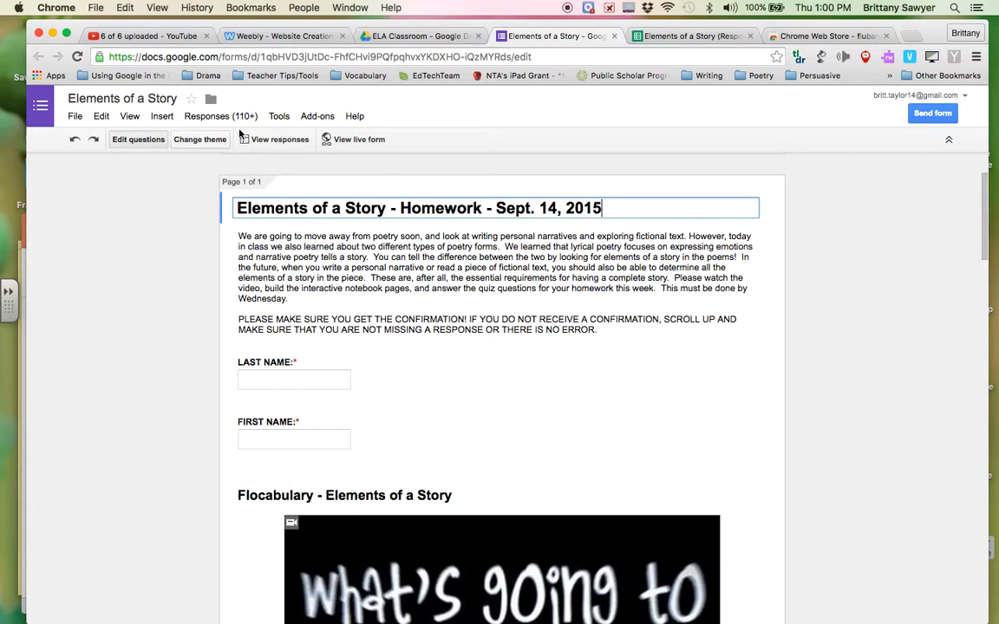
pyautogui.click(318, 116)
pyautogui.moveTo(397, 157)
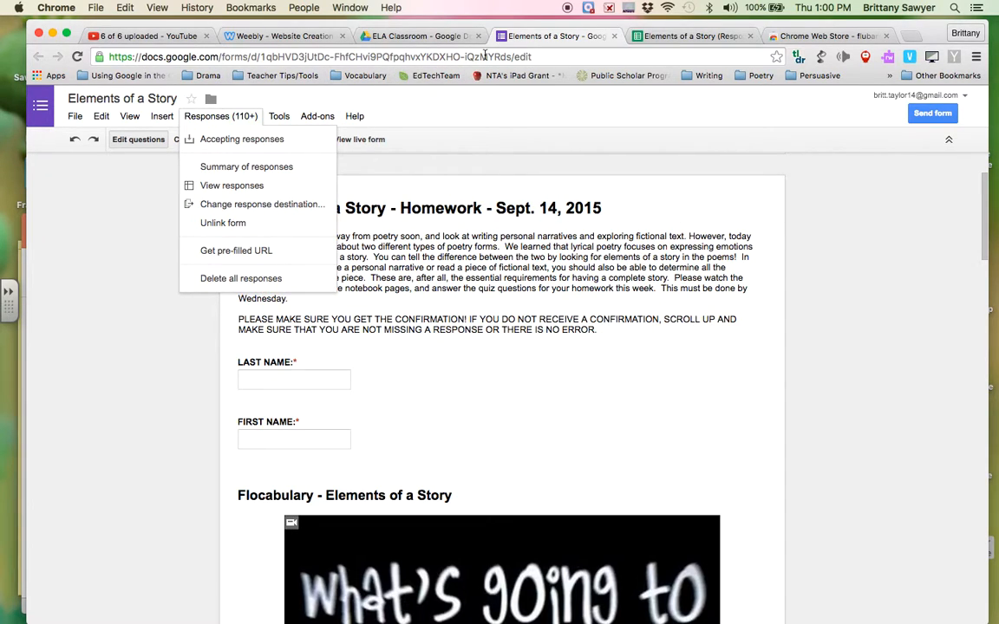
pyautogui.click(415, 36)
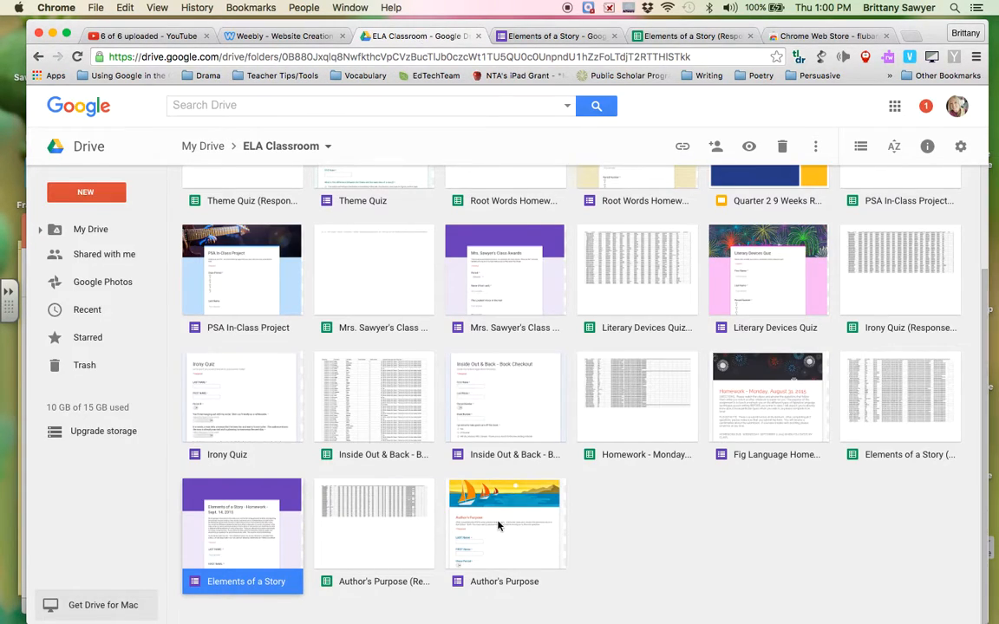